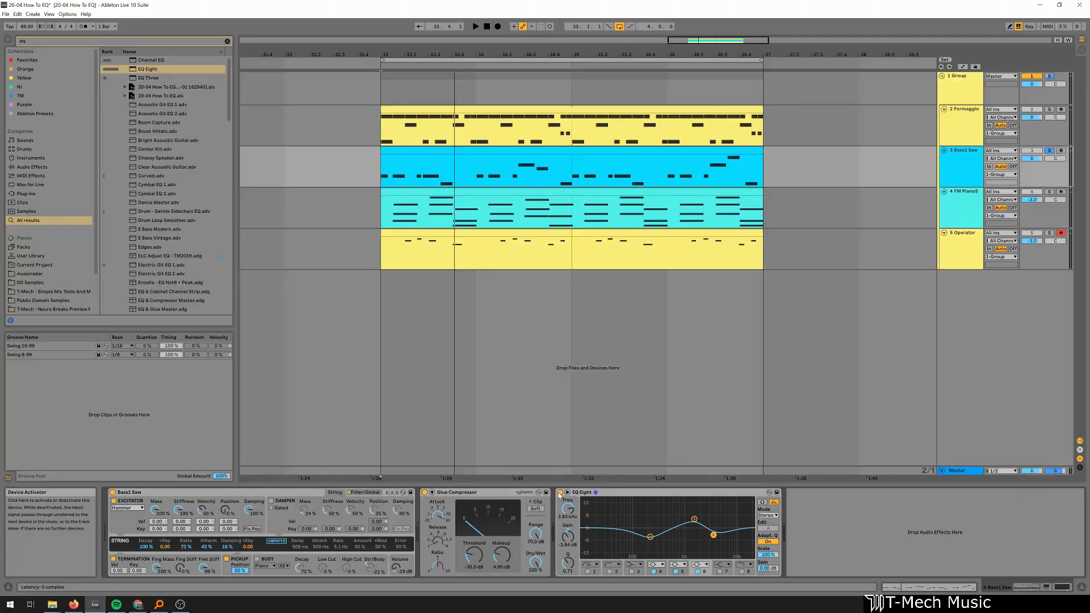
# Play the soloed bass and compare its sound with EQ Eight bypassed and active, leaving the EQ on.
pyautogui.press('space')
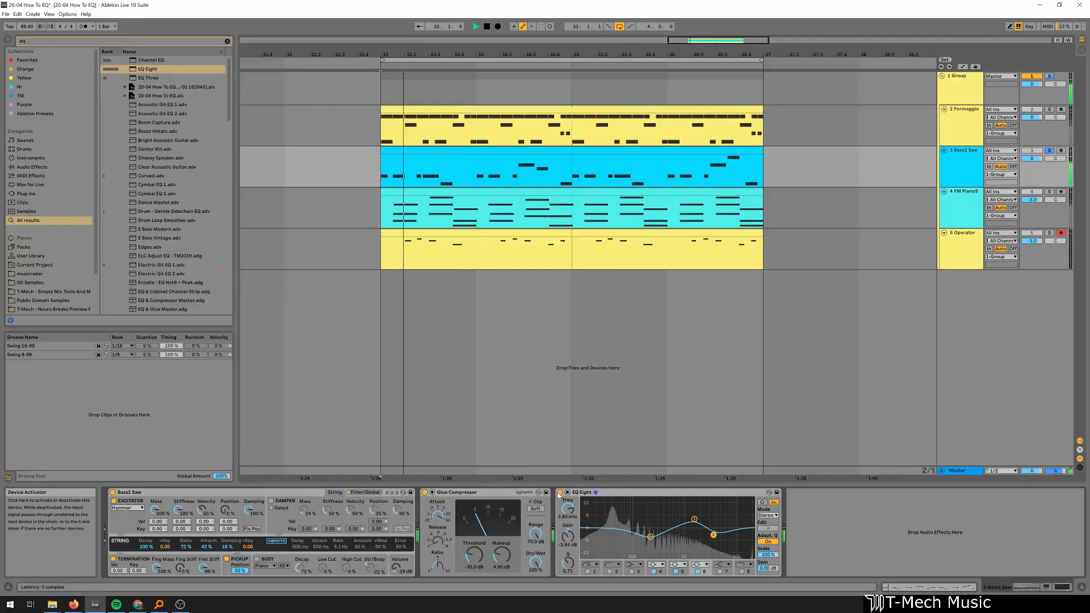
pyautogui.click(560, 492)
pyautogui.click(559, 494)
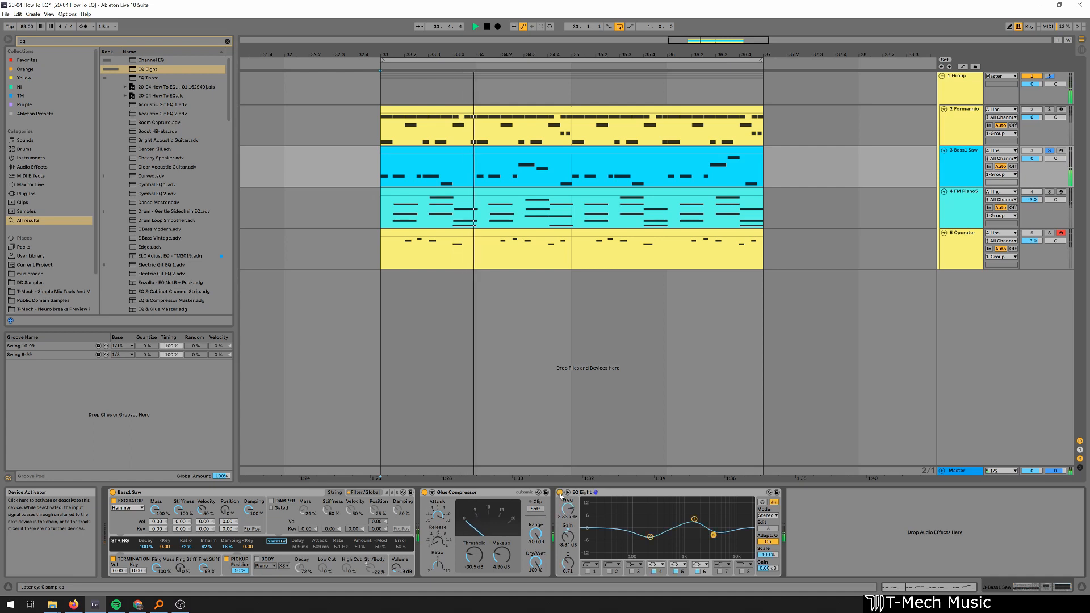
pyautogui.click(560, 494)
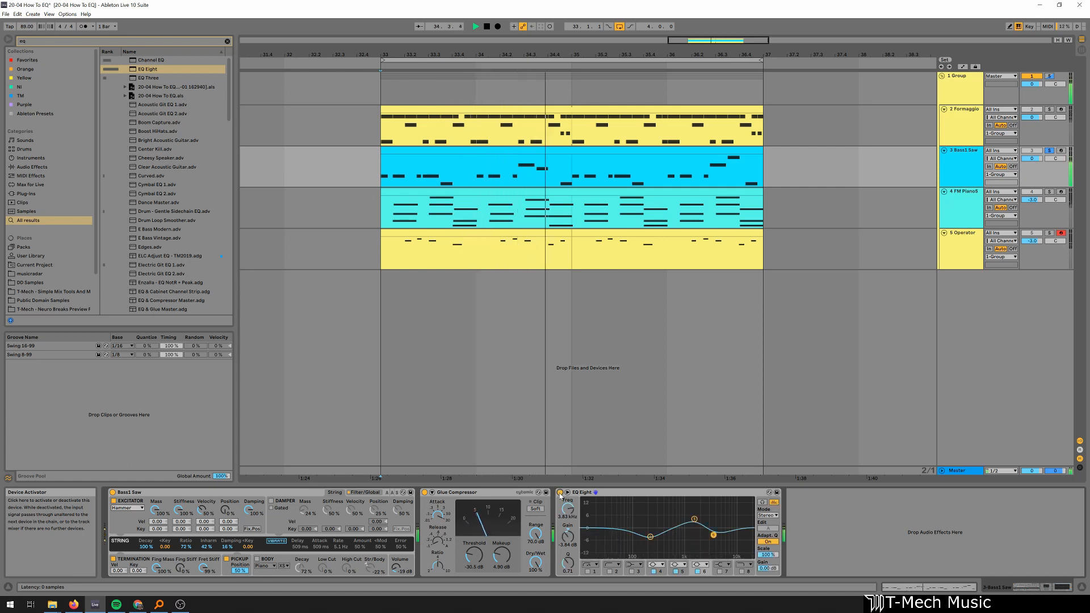
pyautogui.click(560, 494)
pyautogui.click(560, 494)
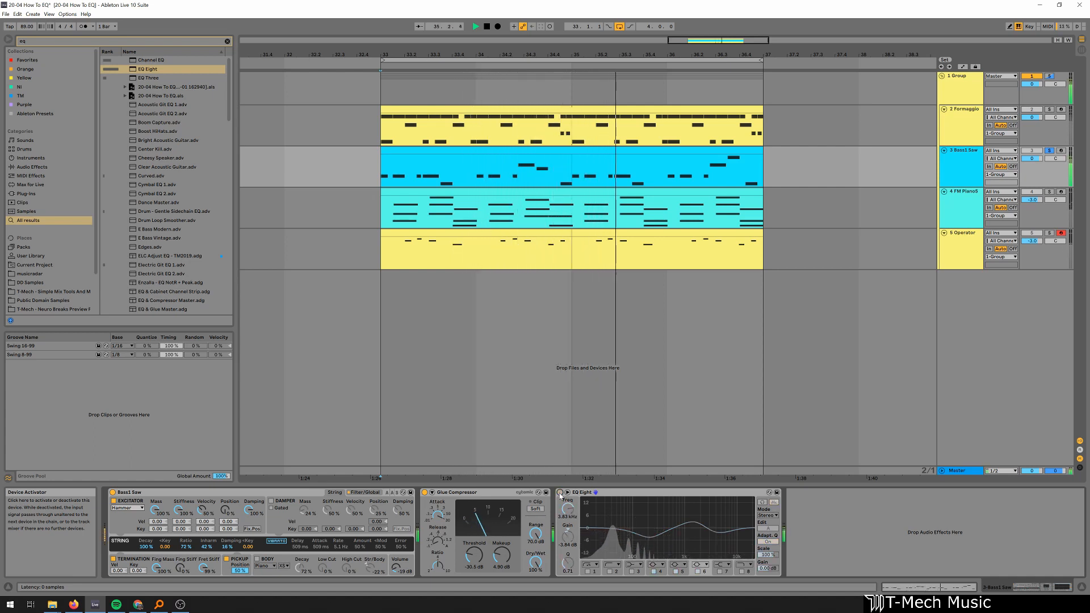
pyautogui.click(560, 494)
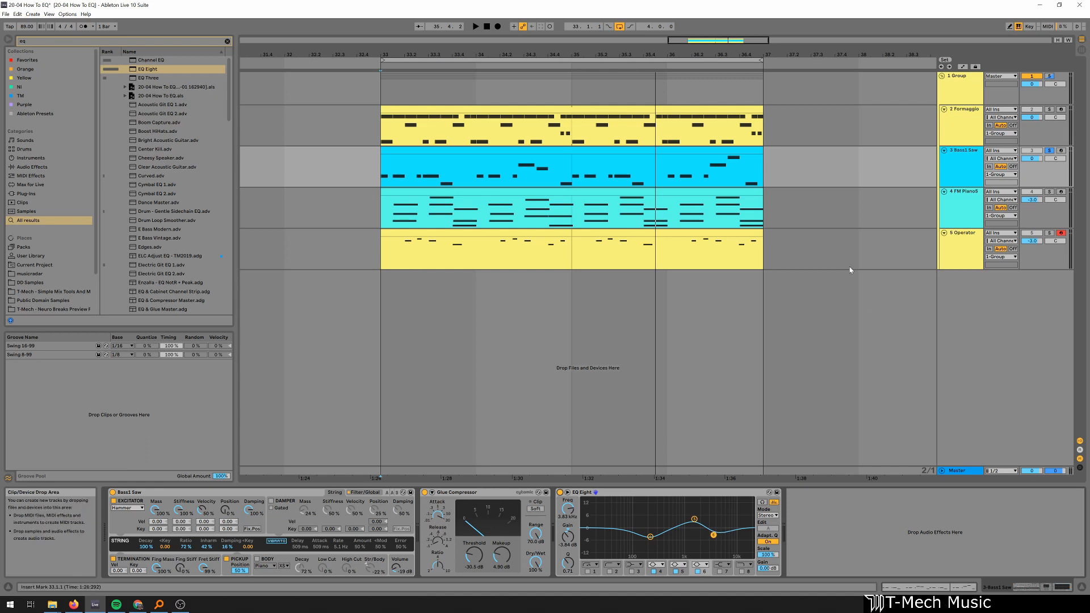
# Solo the FM Piano track, add EQ Eight after its Neutron Compressor, and play the loop through it.
pyautogui.click(976, 208)
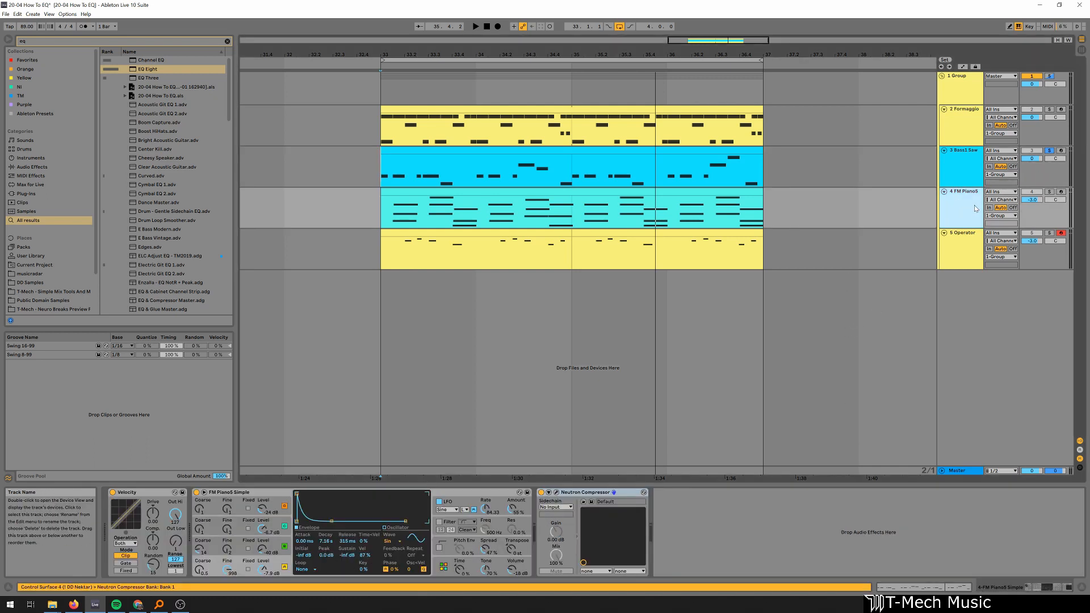
pyautogui.click(1044, 193)
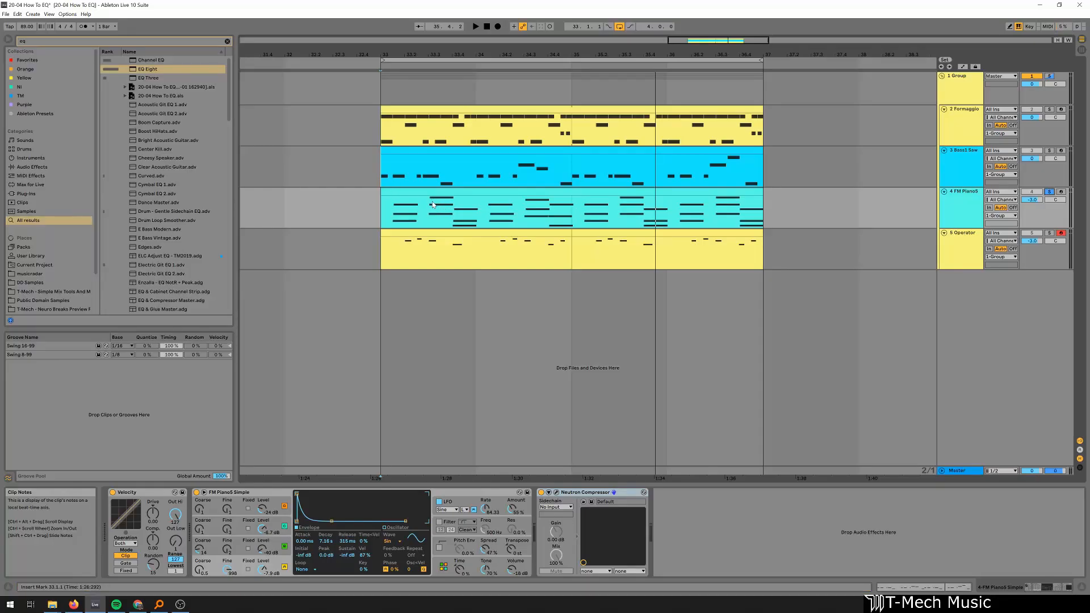
pyautogui.press('space')
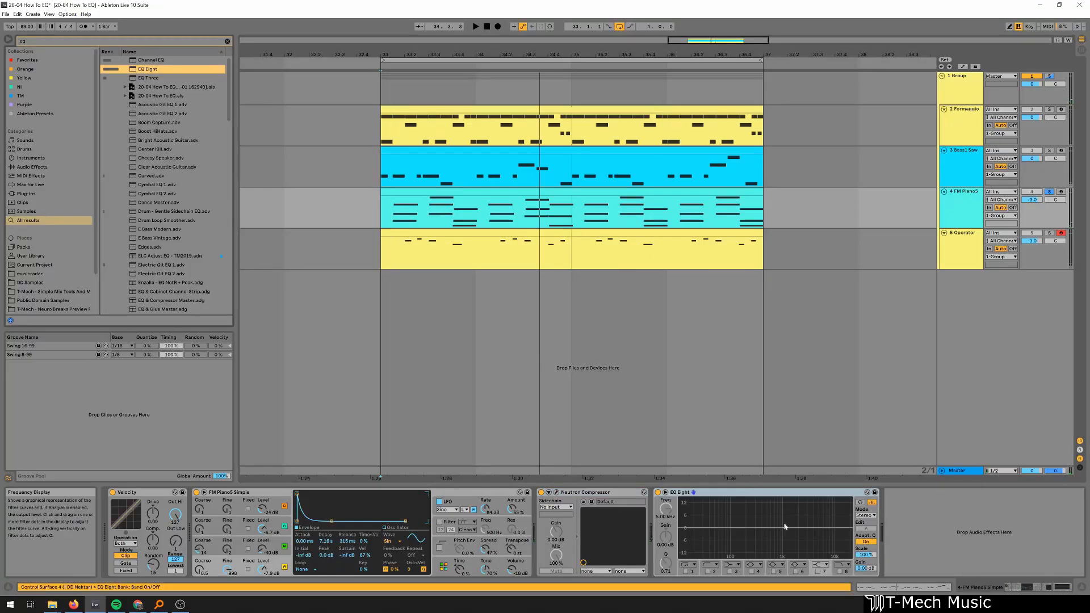
pyautogui.press('space')
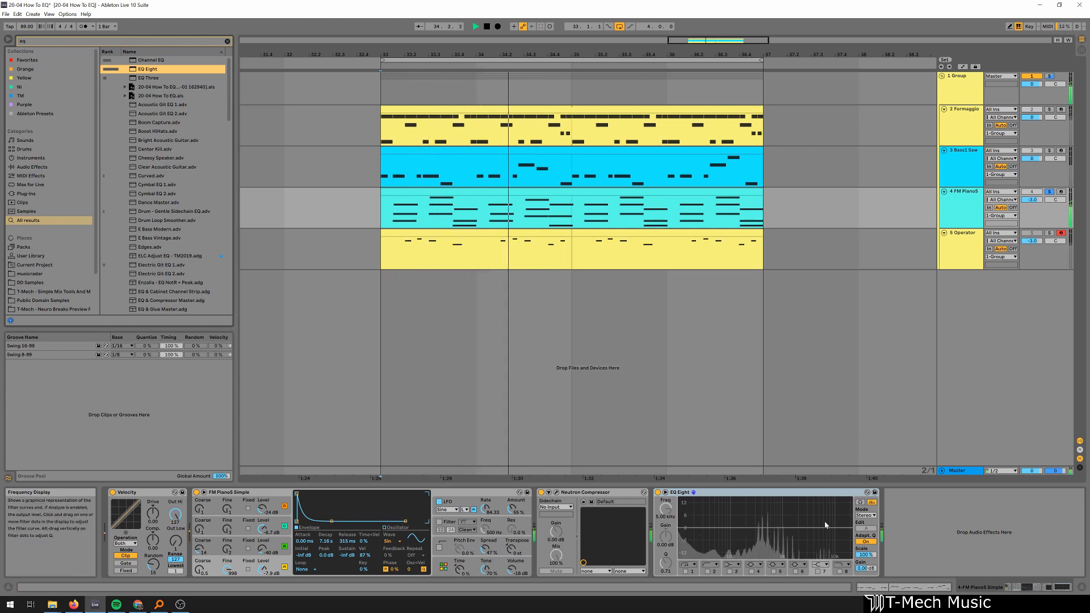
pyautogui.press('space')
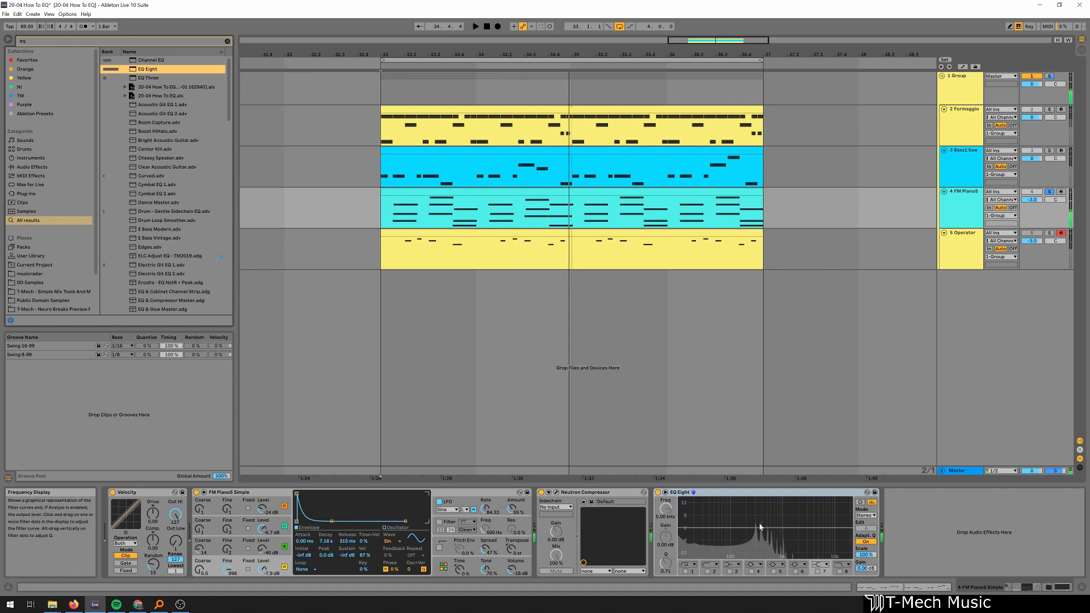
# Shape the FM Piano EQ with a band 2 low cut and a band 5 boost of about 2.6 dB near 484 Hz.
pyautogui.click(708, 572)
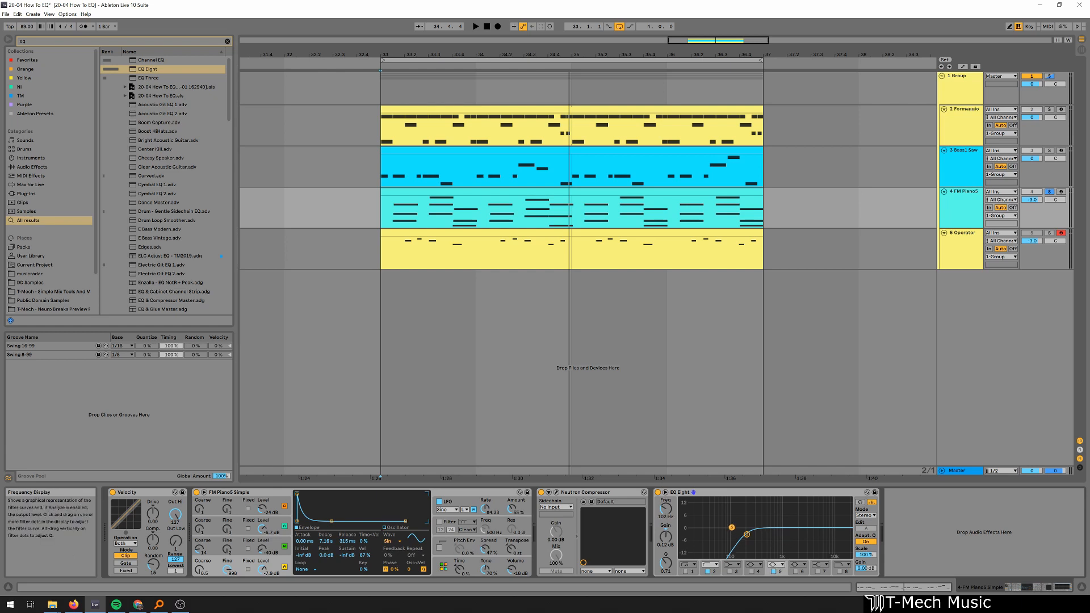
pyautogui.press('space')
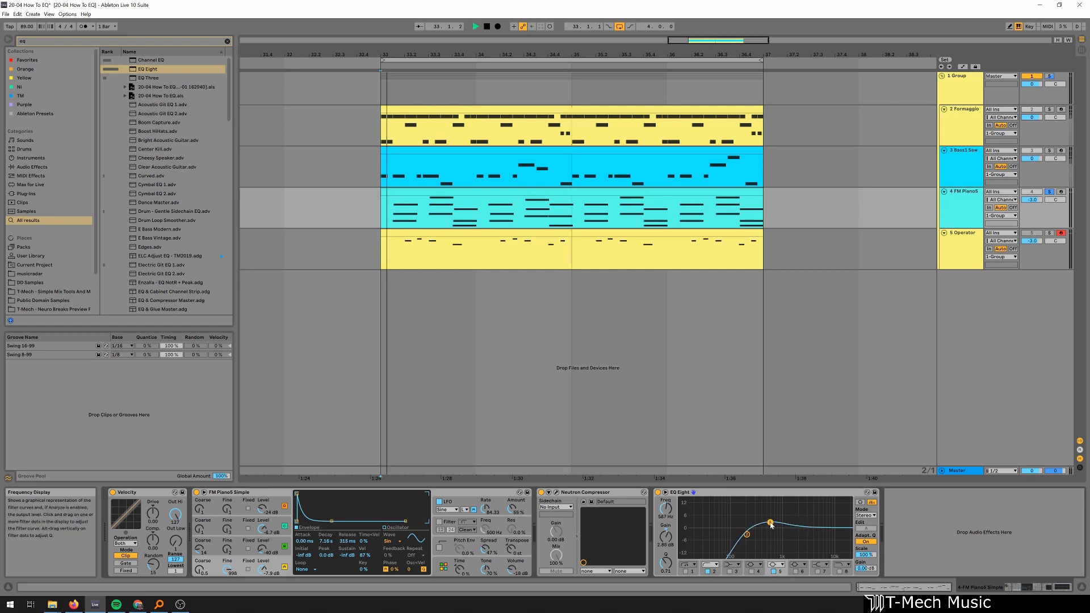
pyautogui.moveTo(770, 521)
pyautogui.mouseDown()
pyautogui.moveTo(780, 535)
pyautogui.moveTo(767, 523)
pyautogui.mouseUp()
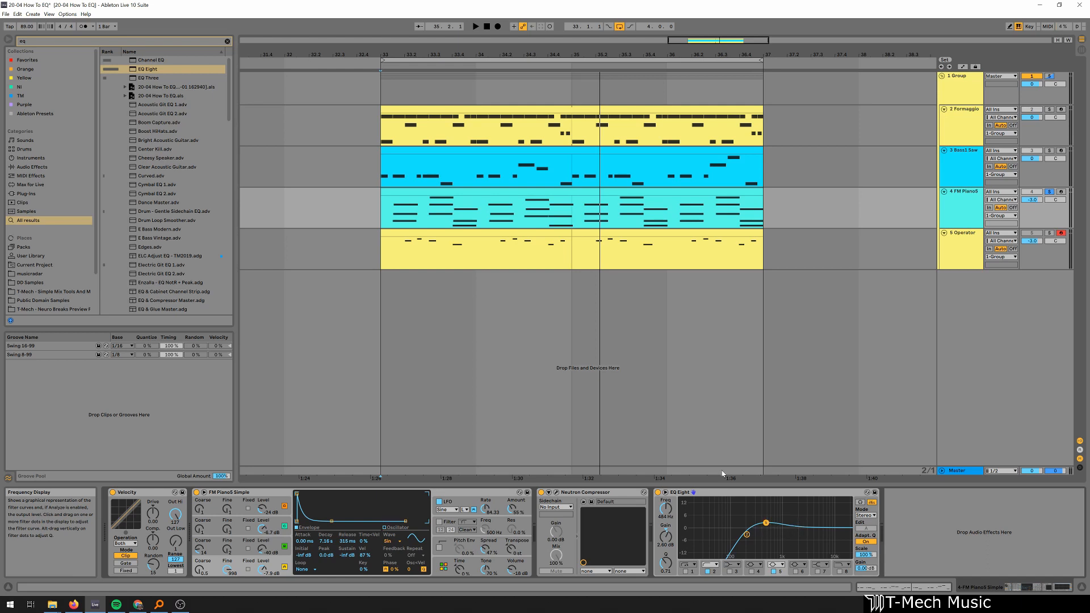
# Solo the bass track together with the FM Piano and play the two parts.
pyautogui.click(956, 173)
pyautogui.click(963, 210)
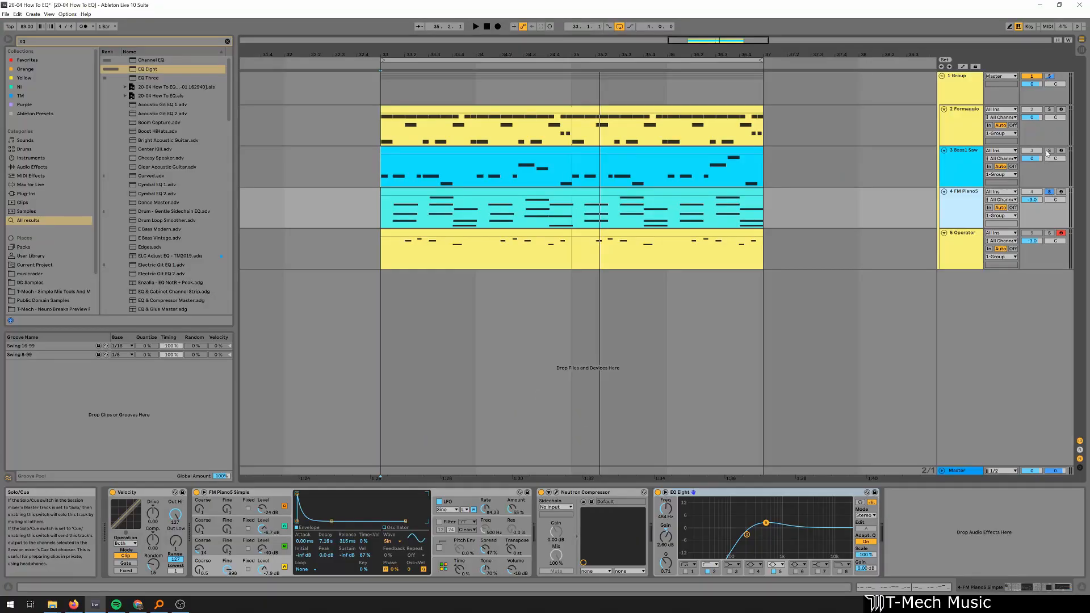
pyautogui.keyDown('ctrl'); pyautogui.click(1049, 151); pyautogui.keyUp('ctrl')
pyautogui.press('space')
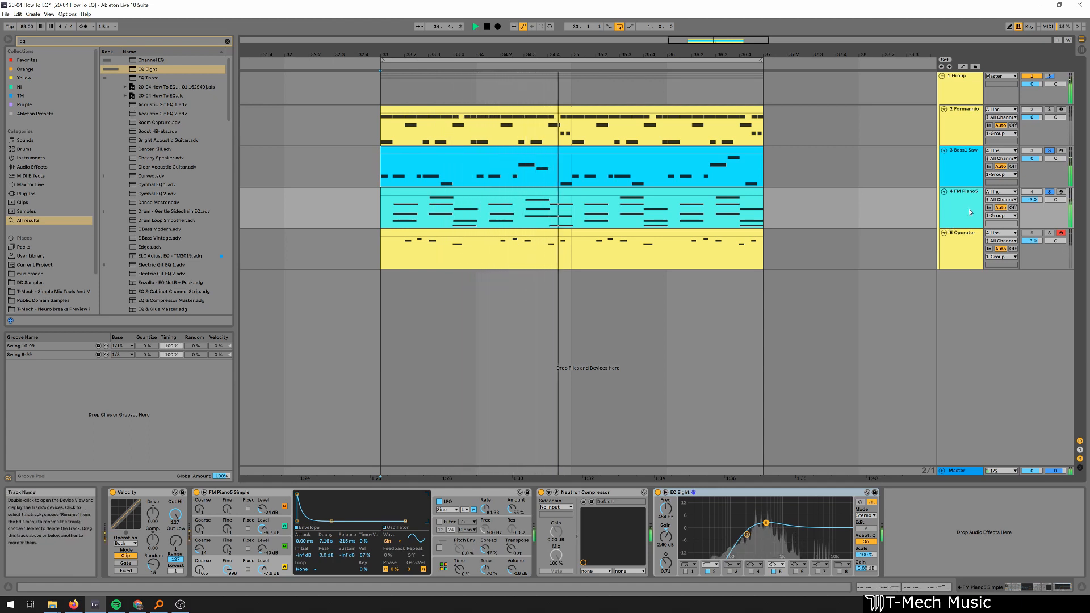
pyautogui.press('space')
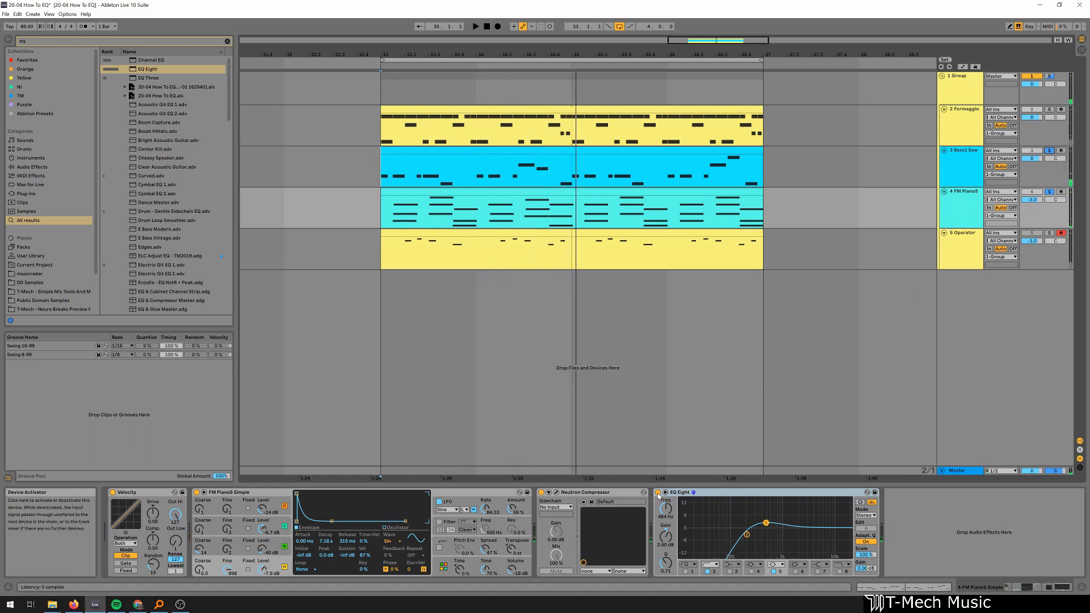
# Compare the bass and piano together with the FM Piano's EQ Eight bypassed and active, leaving it on.
pyautogui.press('space')
pyautogui.click(658, 492)
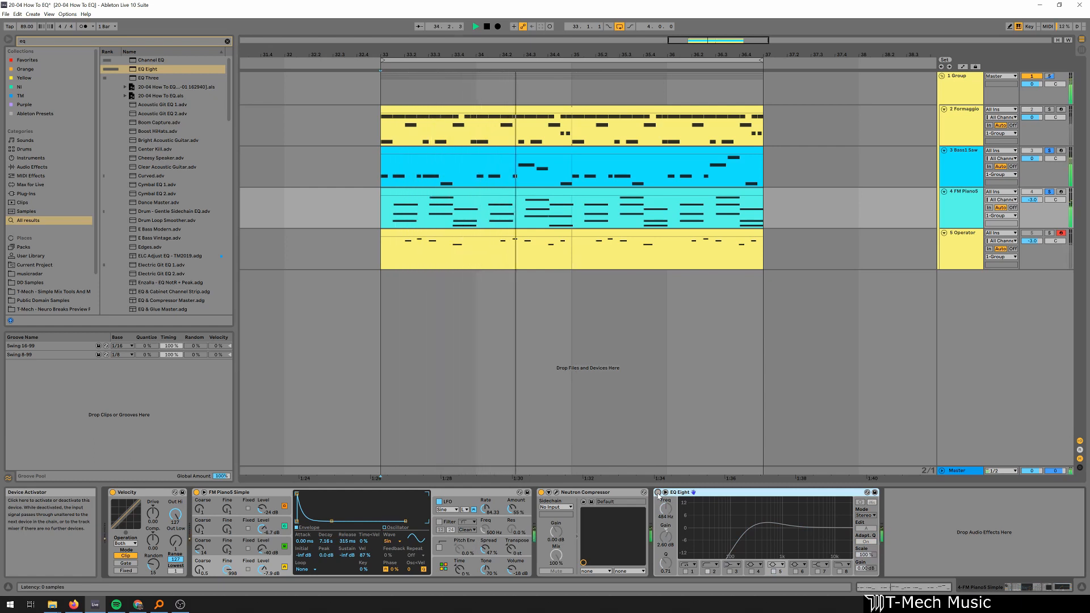
pyautogui.click(658, 493)
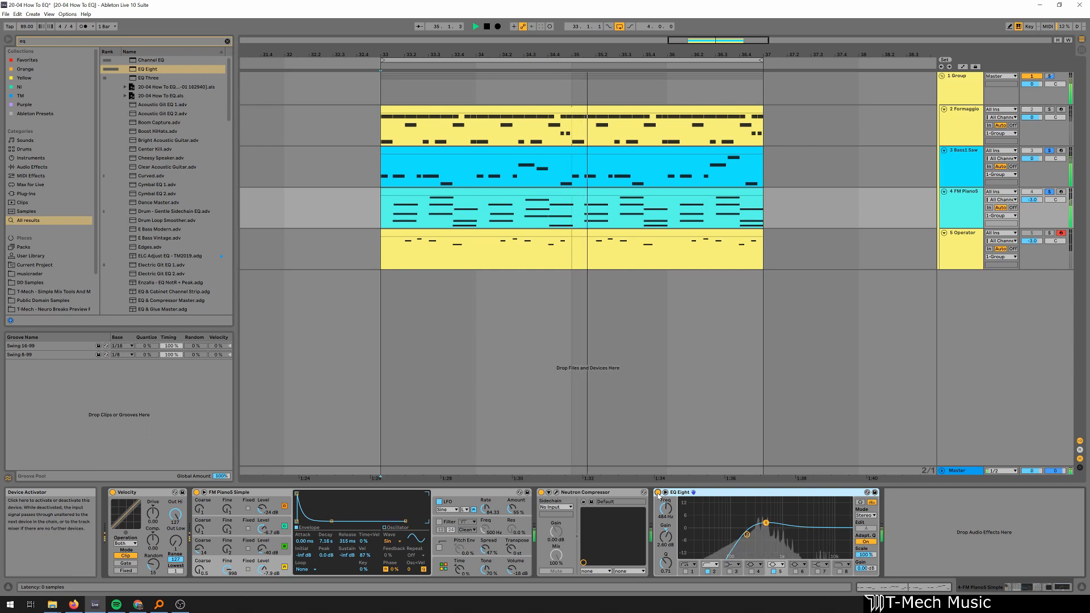
pyautogui.click(658, 493)
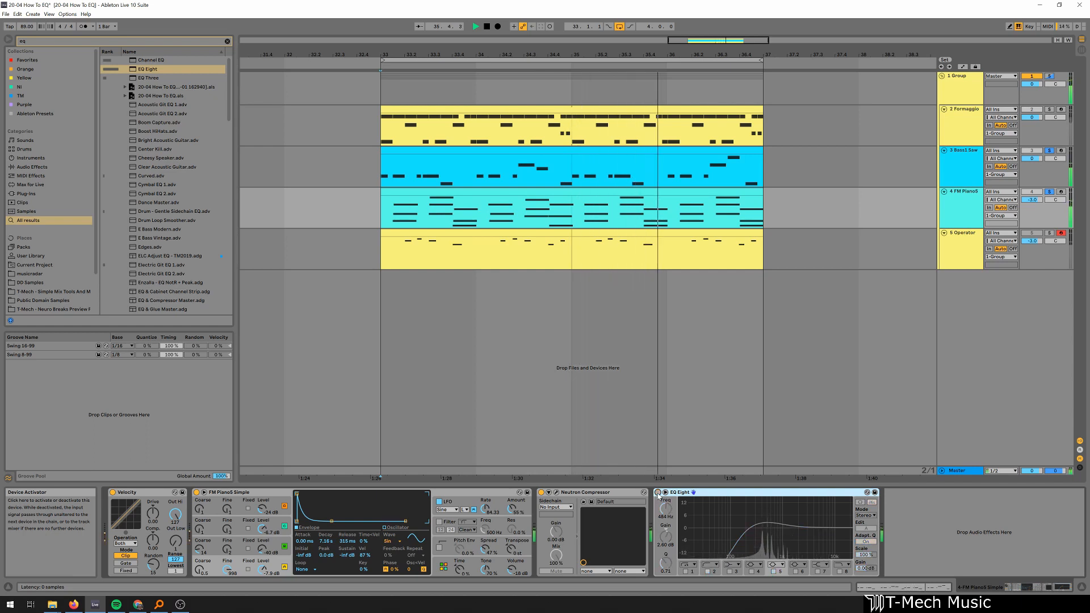
pyautogui.click(658, 492)
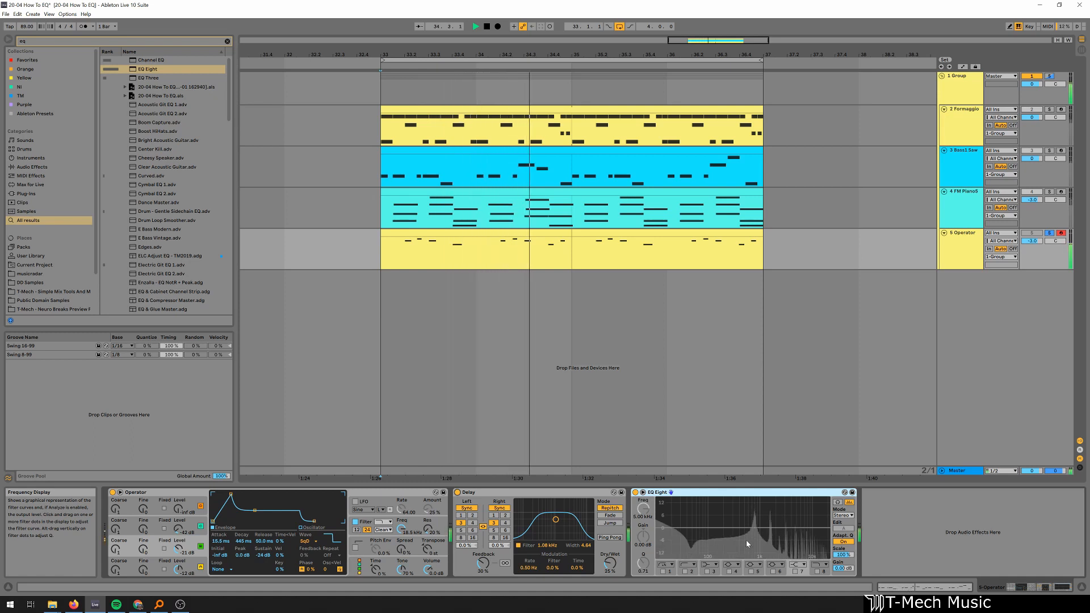
# On the soloed Operator track's EQ Eight, add a band 2 low cut and a band 6 boost of about 4.3 dB near 3.4 kHz.
pyautogui.press('space')
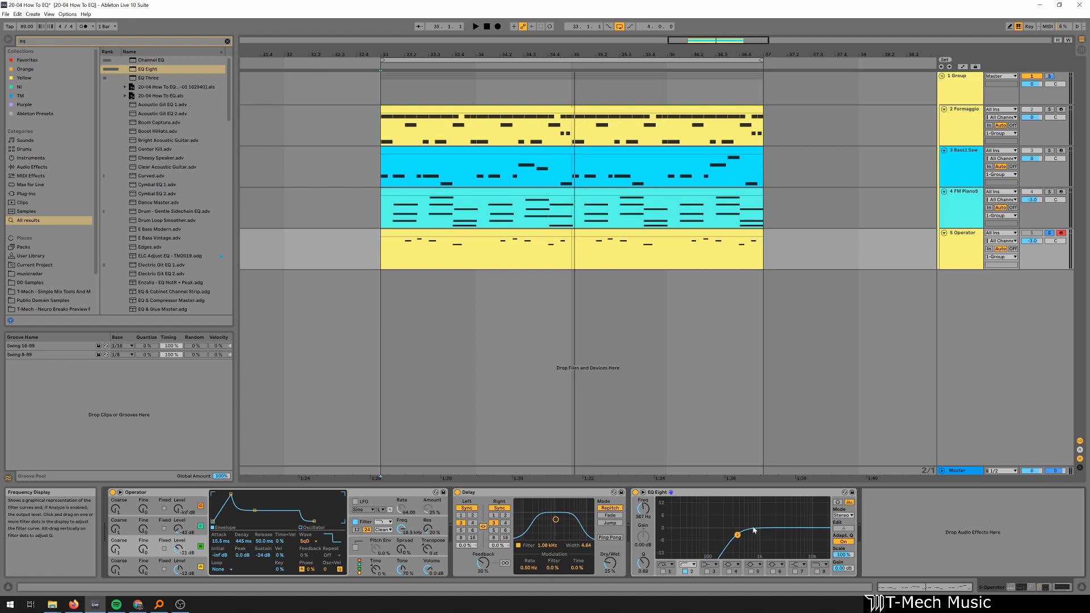
pyautogui.press('space')
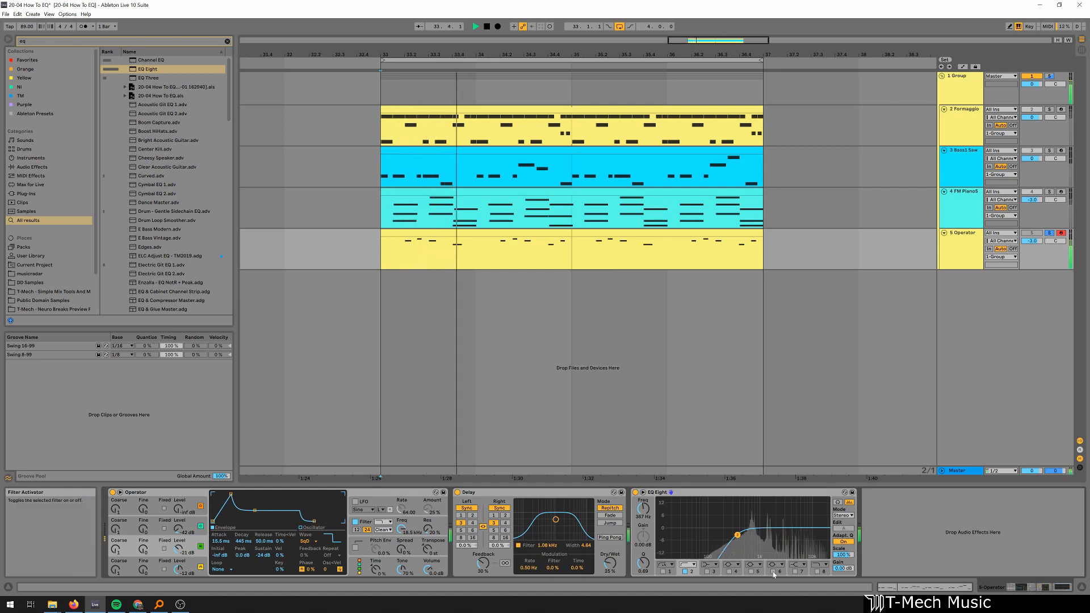
pyautogui.click(773, 572)
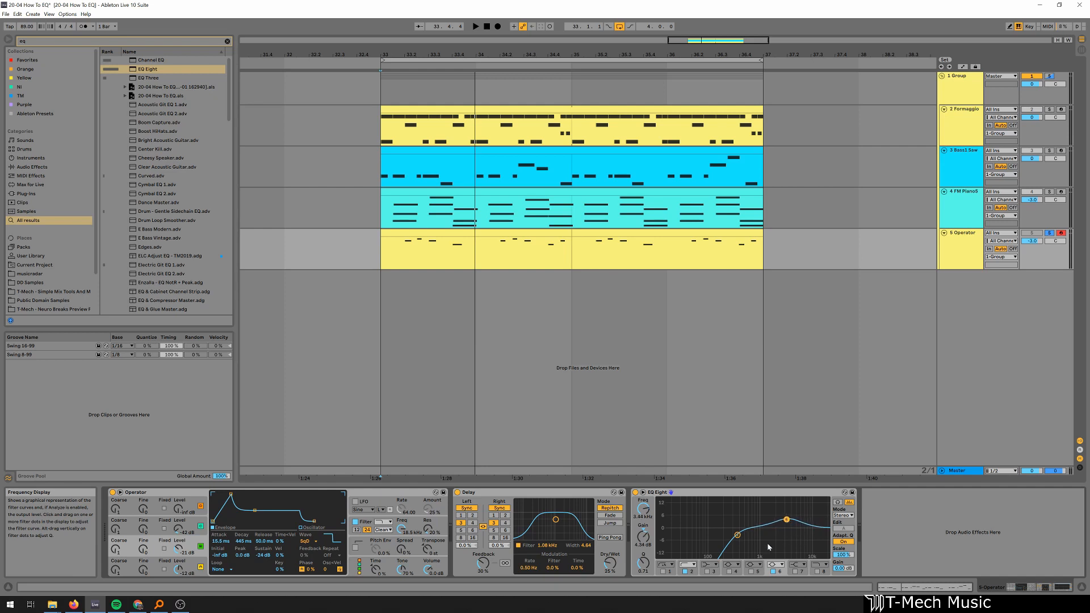
pyautogui.press('space')
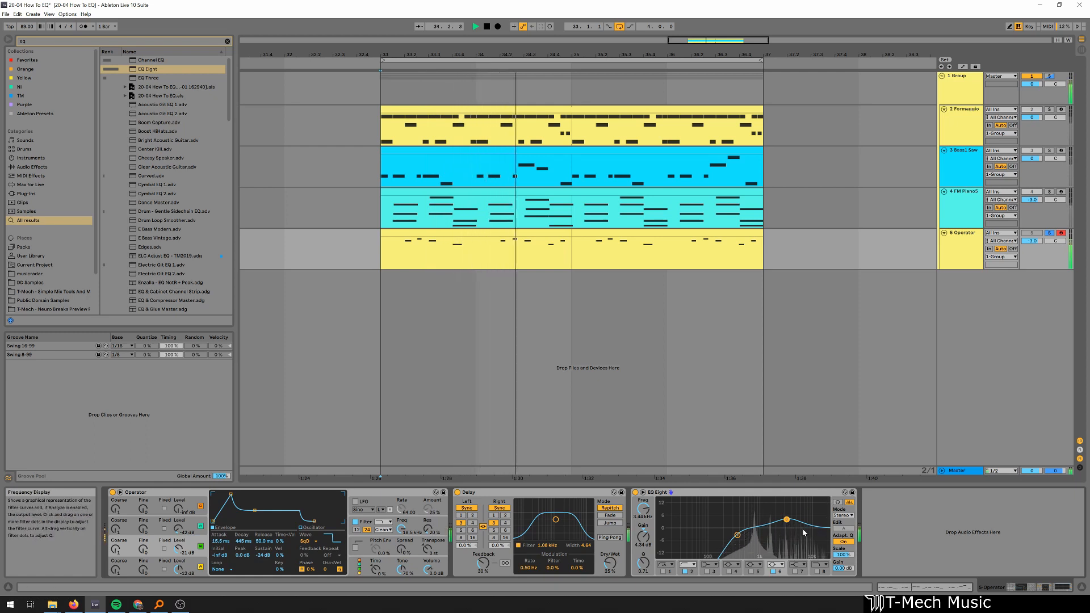
# Enable band 5 on the Operator EQ and cut about 3.35 dB just below 1 kHz while the track plays.
pyautogui.press('space')
pyautogui.click(751, 571)
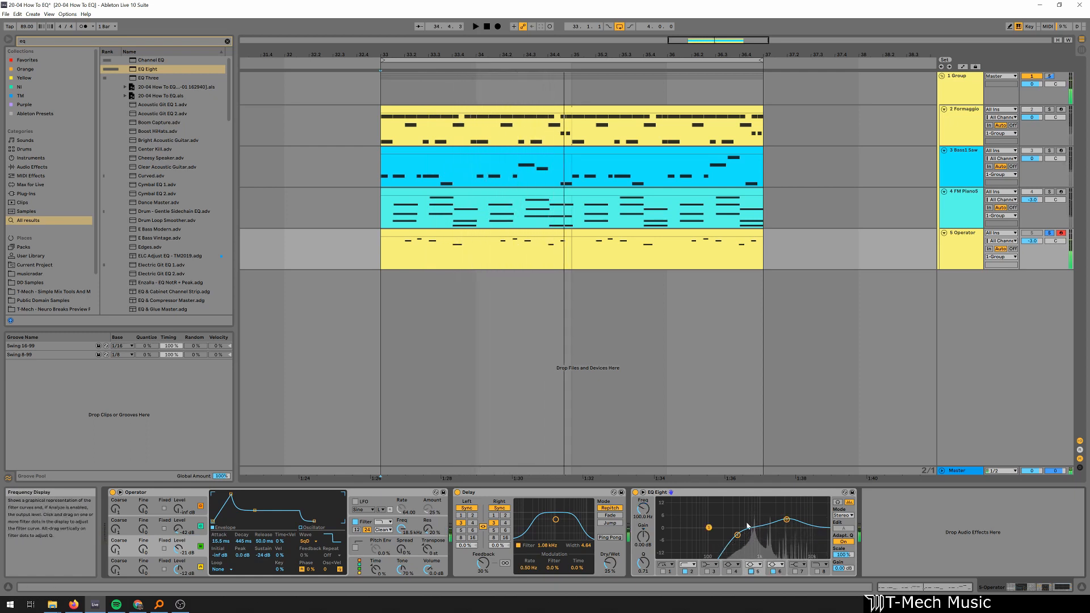
pyautogui.press('space')
pyautogui.moveTo(754, 538); pyautogui.dragTo(756, 533)
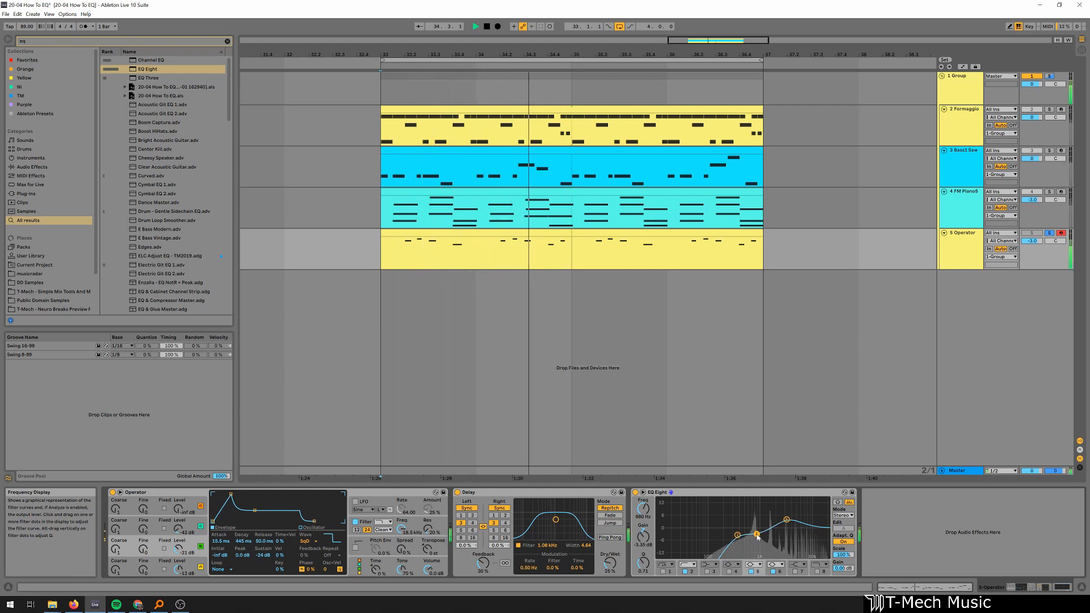
pyautogui.press('space')
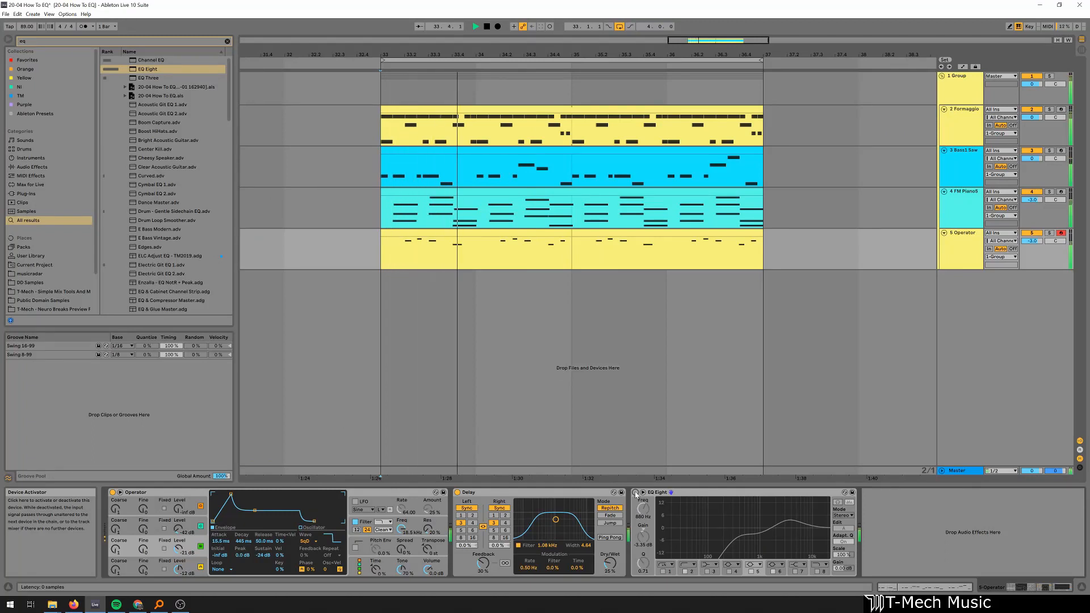
# Compare the full mix with the Operator track's EQ Eight active and bypassed, leaving it on with band 6 selected.
pyautogui.click(635, 492)
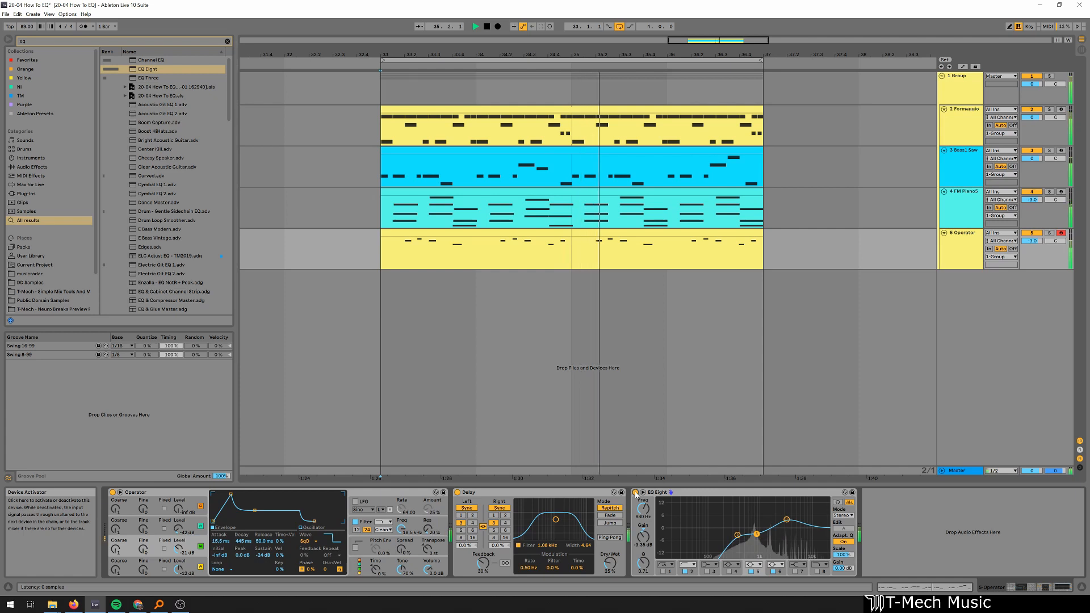
pyautogui.click(636, 493)
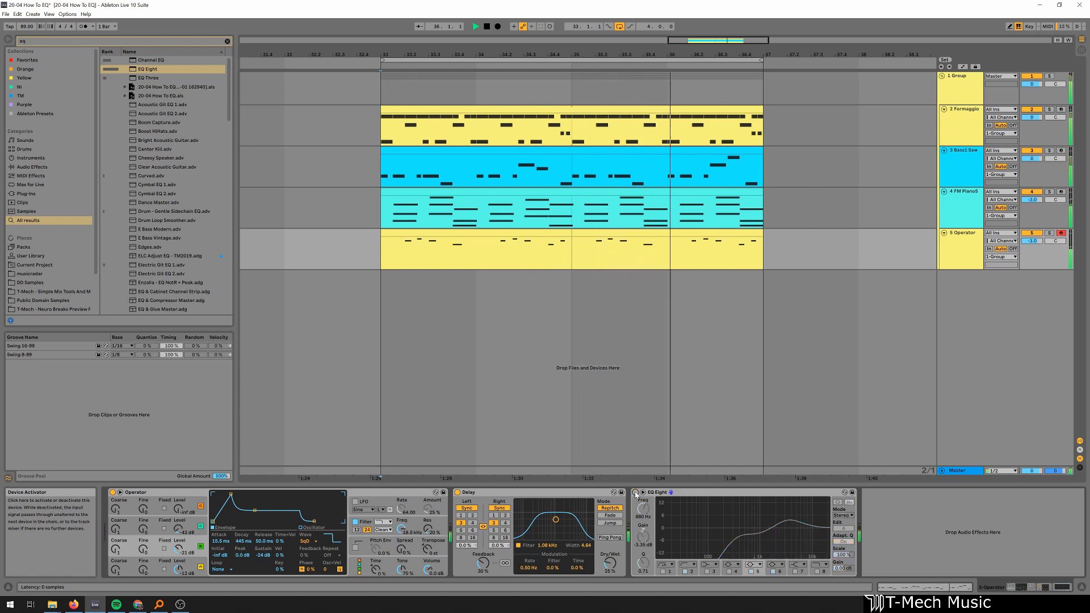
pyautogui.click(635, 493)
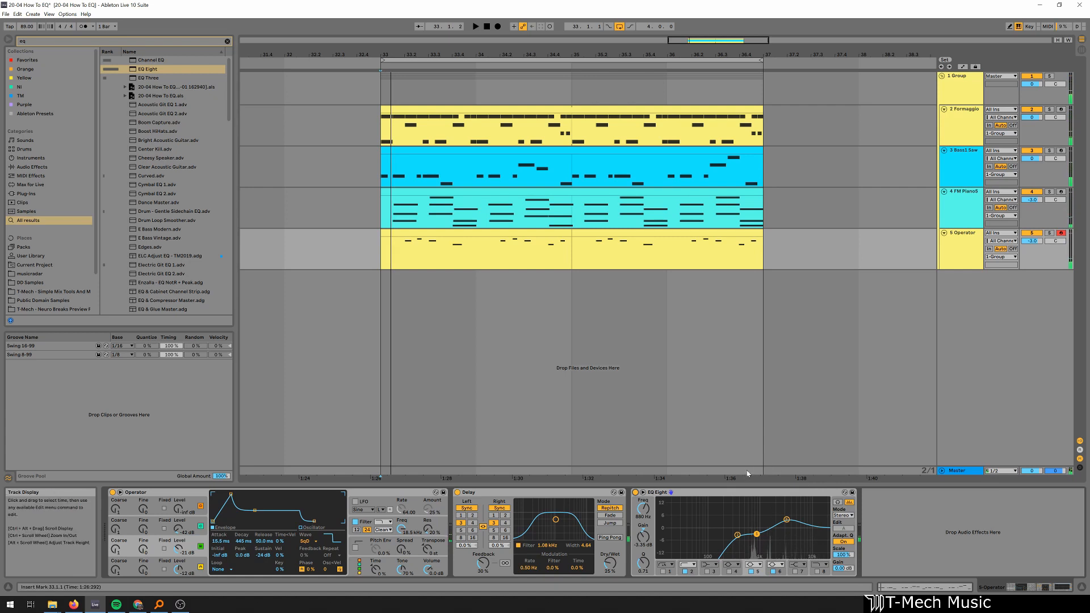
pyautogui.click(787, 520)
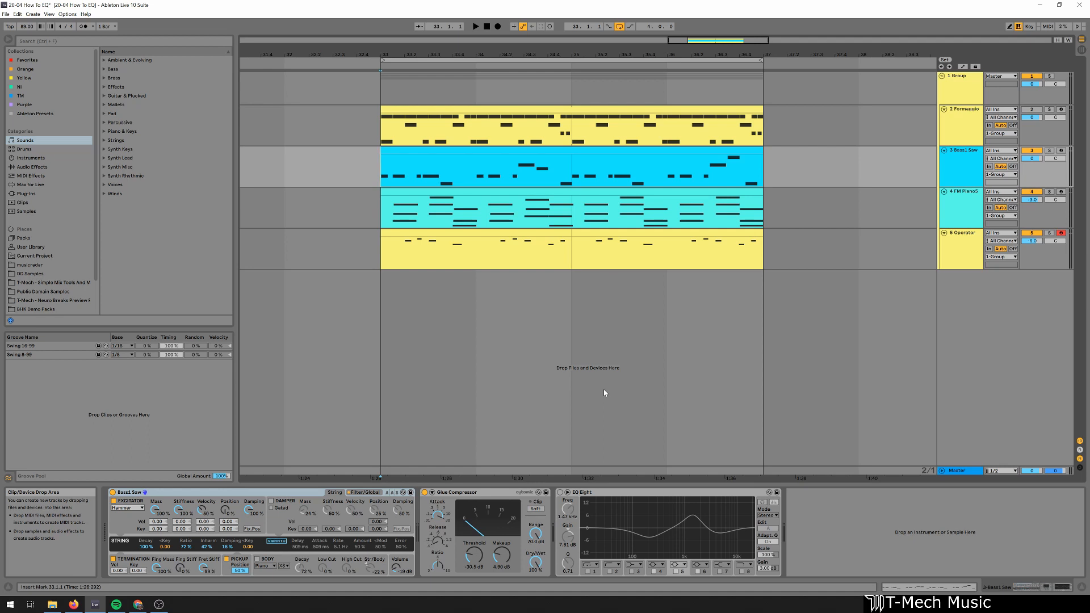
# Play the full mix with the EQs bypassed, then switch them on, showing the Operator and FM Piano device chains.
pyautogui.press('space')
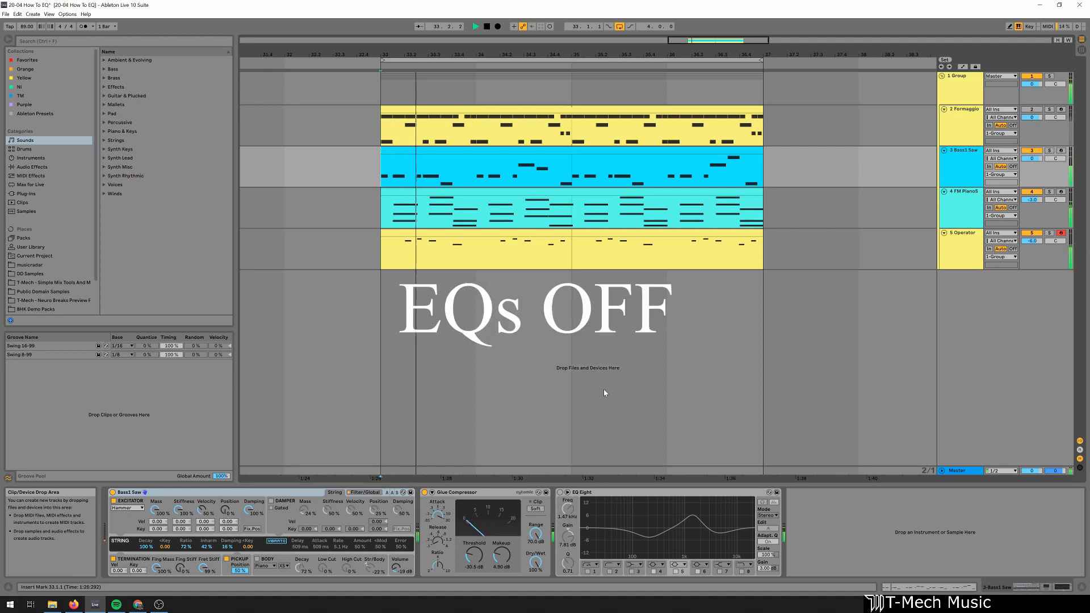
pyautogui.click(373, 264)
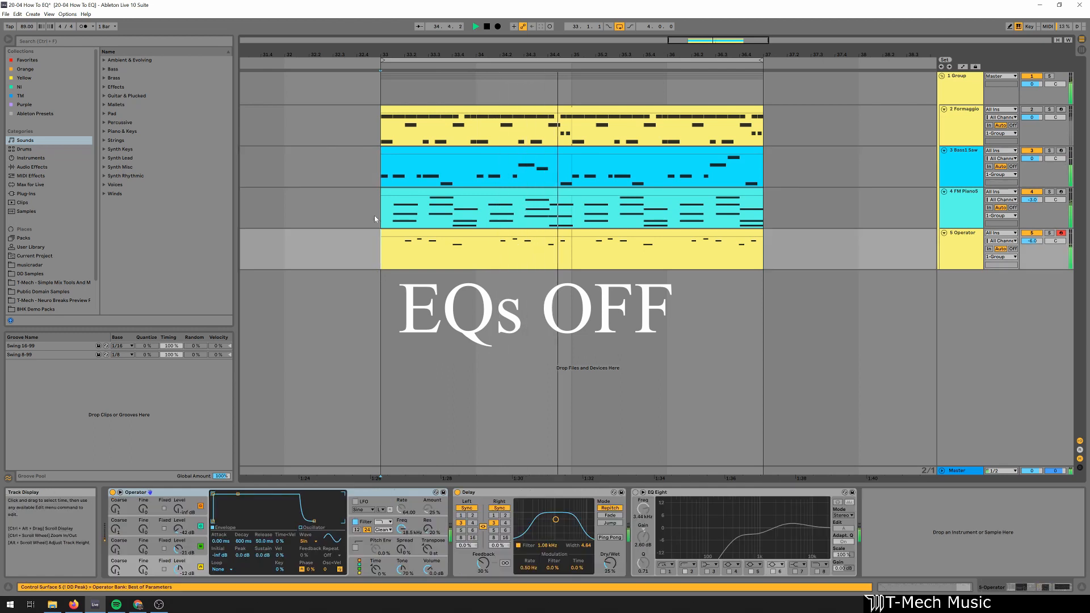
pyautogui.press('q')
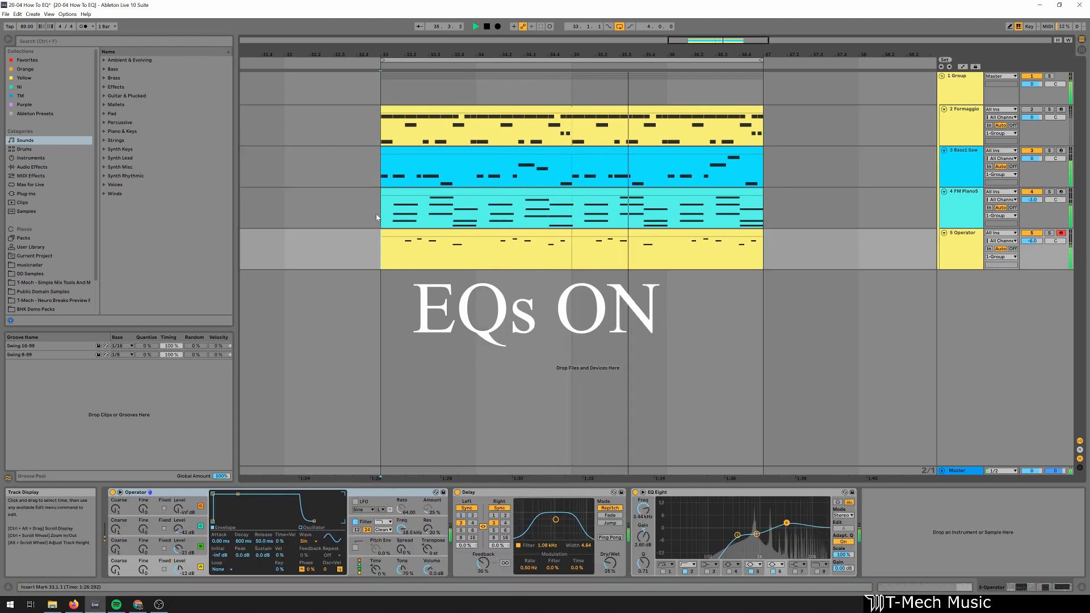
pyautogui.click(376, 211)
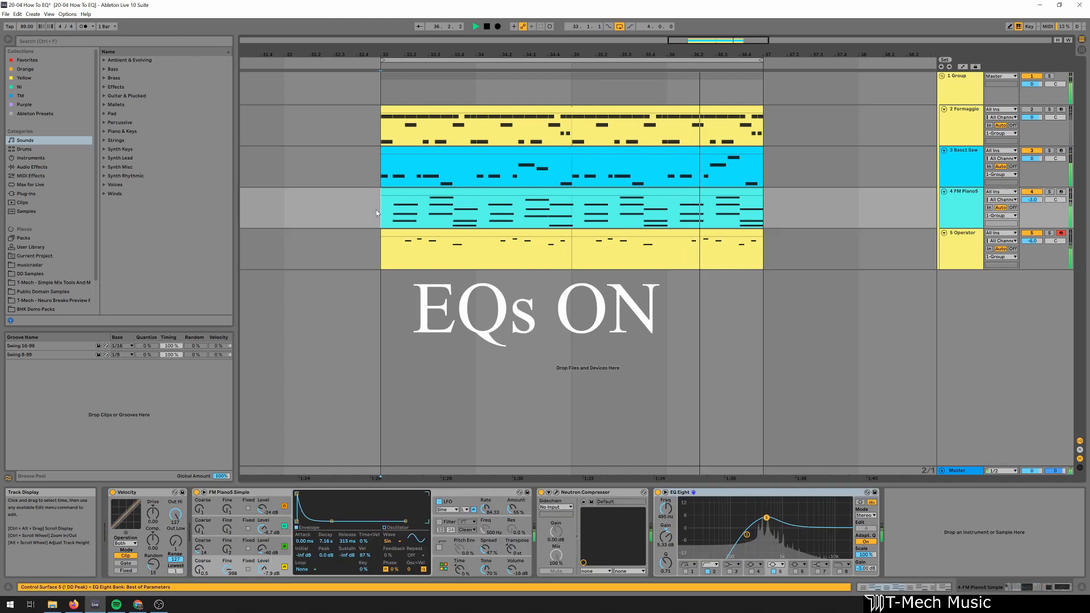
# Compare the full mix with the EQs bypassed and active again, viewing the bass, Operator and FM Piano device chains, and stop playback.
pyautogui.press('q')
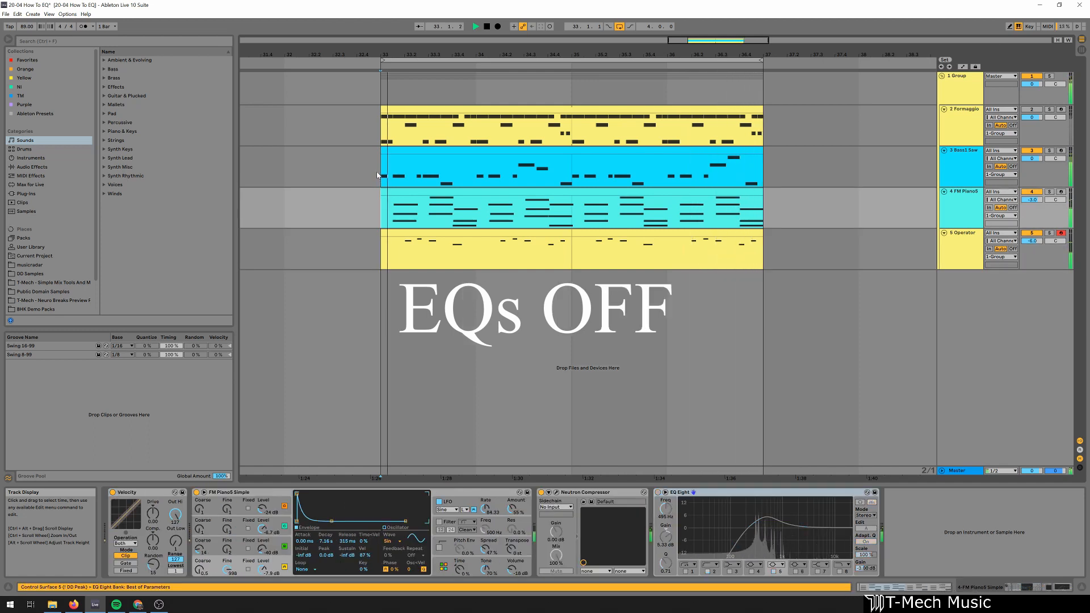
pyautogui.click(376, 173)
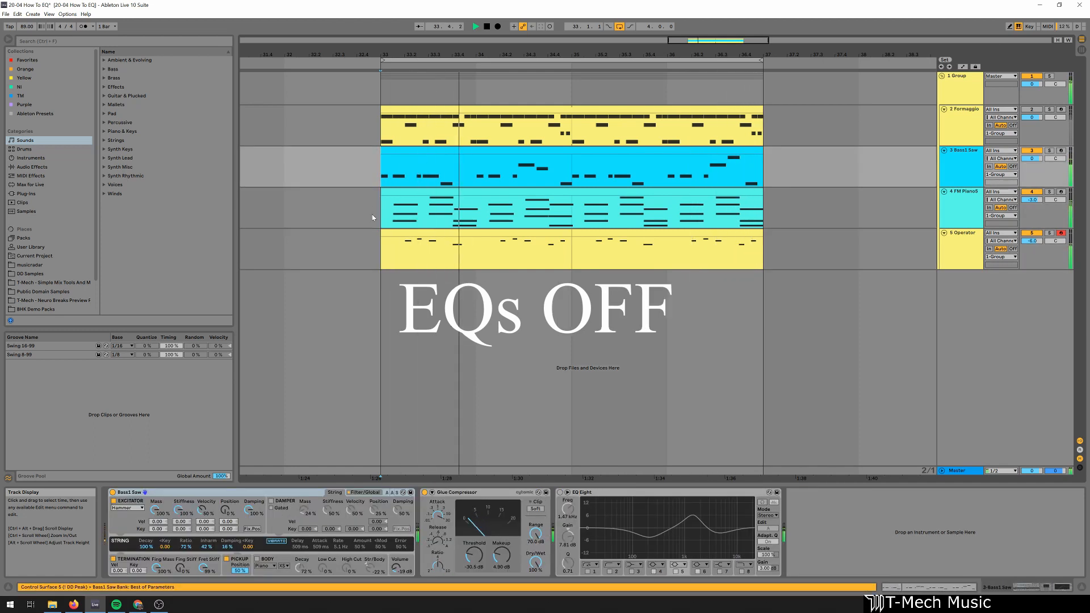
pyautogui.click(367, 247)
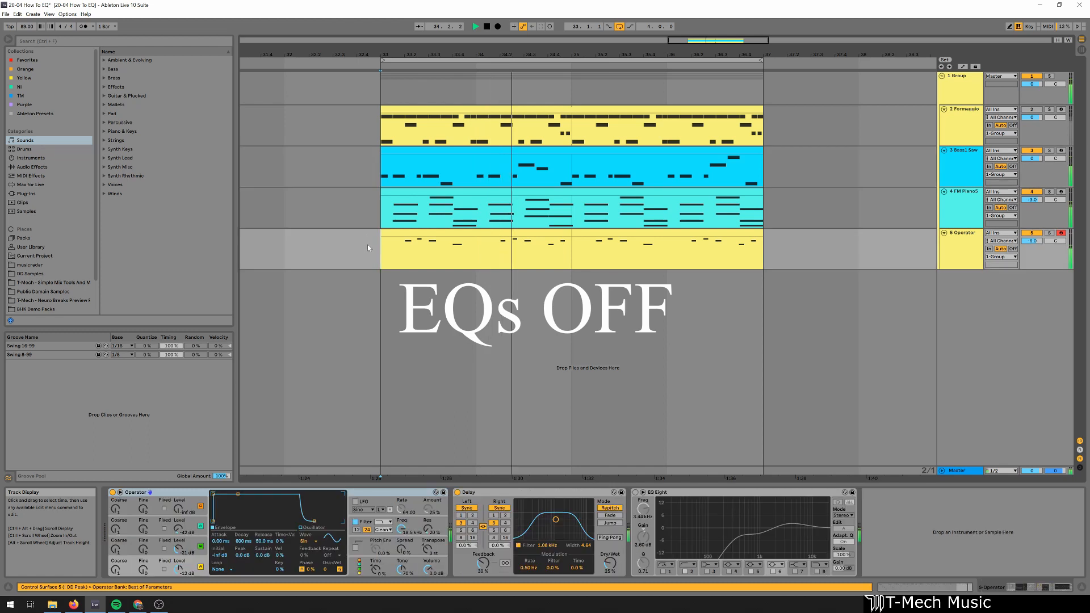
pyautogui.click(366, 212)
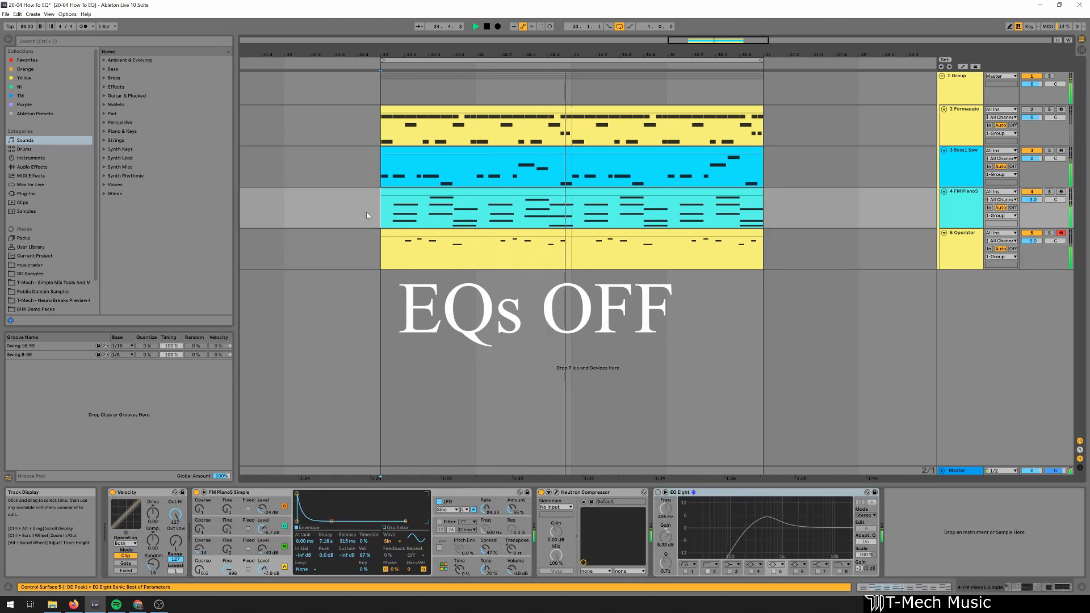
pyautogui.click(367, 240)
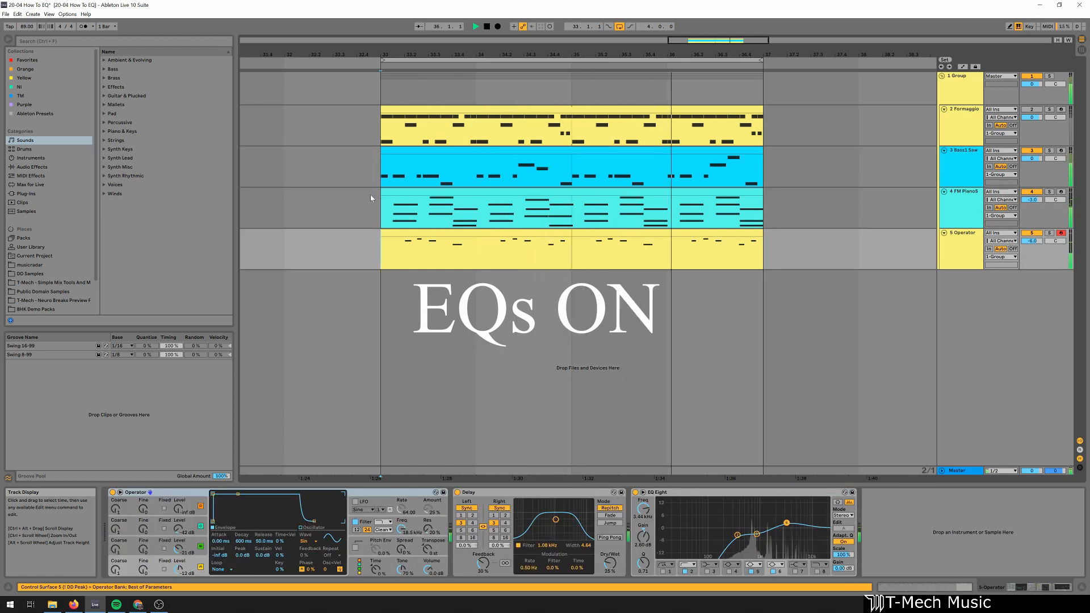
pyautogui.click(370, 178)
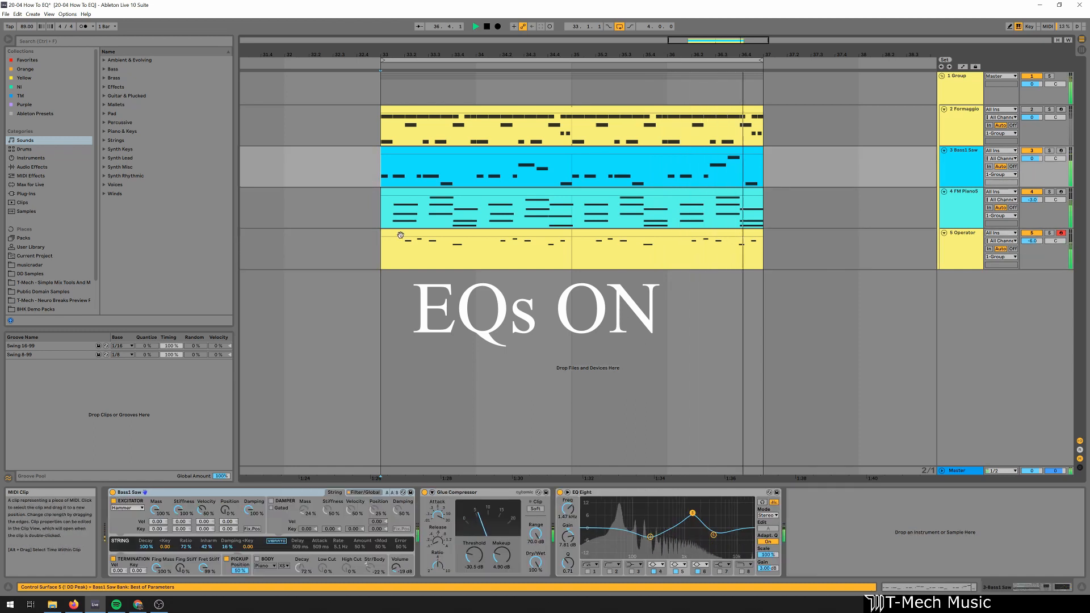
pyautogui.press('space')
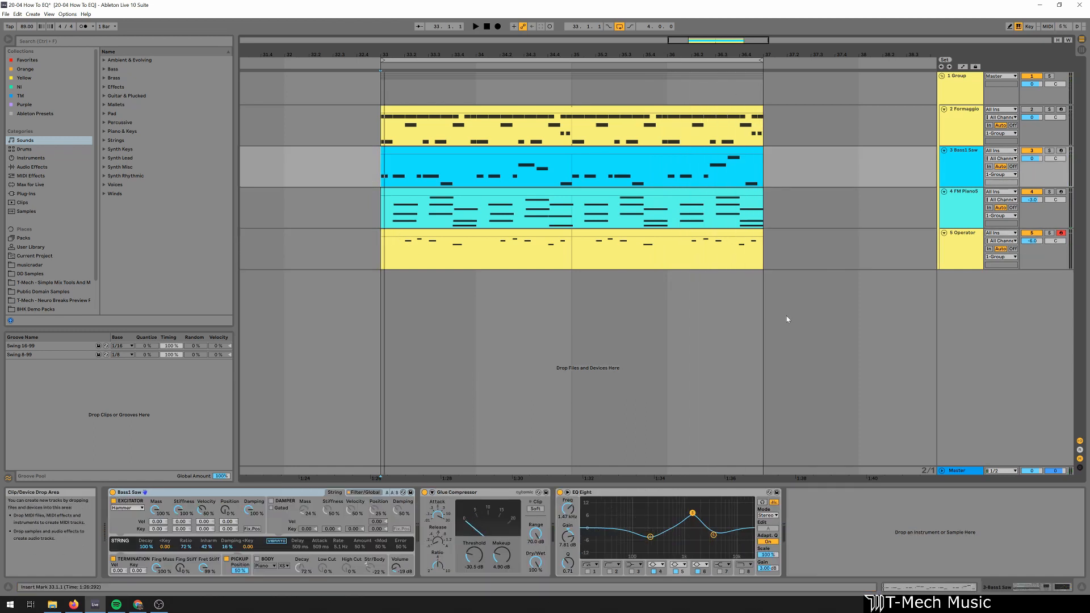